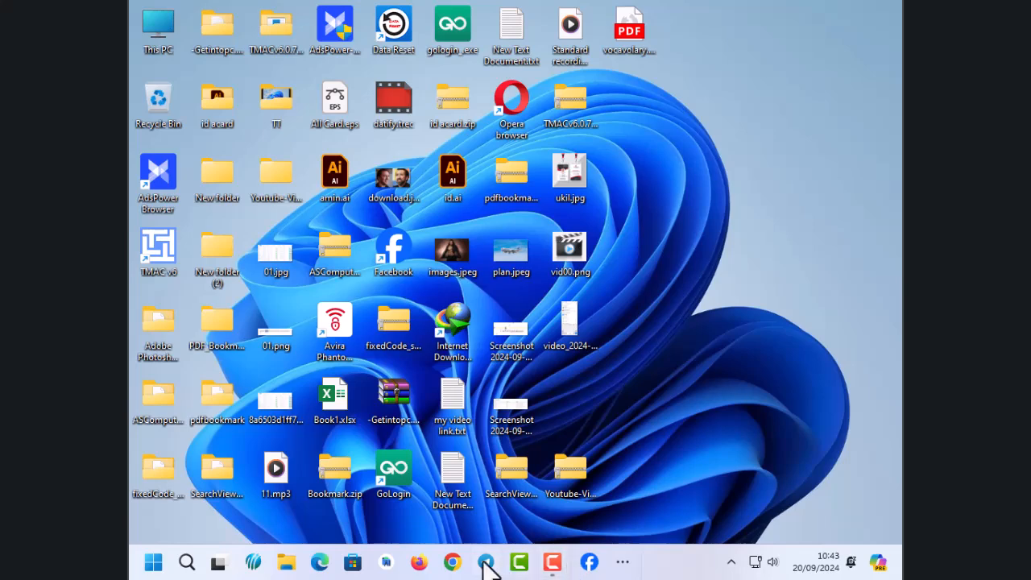
- Launch Chrome with the user's profile and search Google for 'amiprobashi' from the history suggestion
click(455, 564)
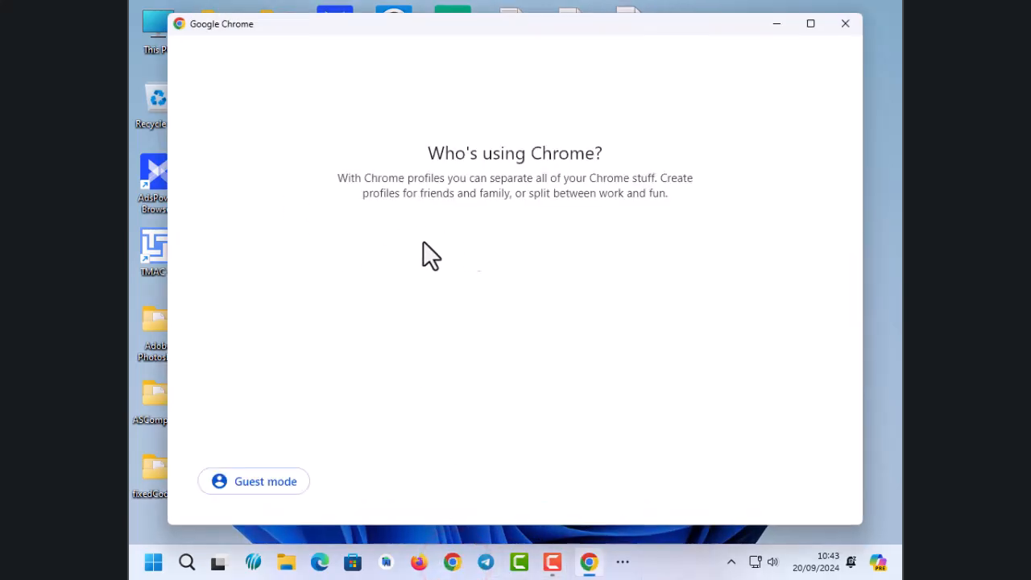
click(383, 248)
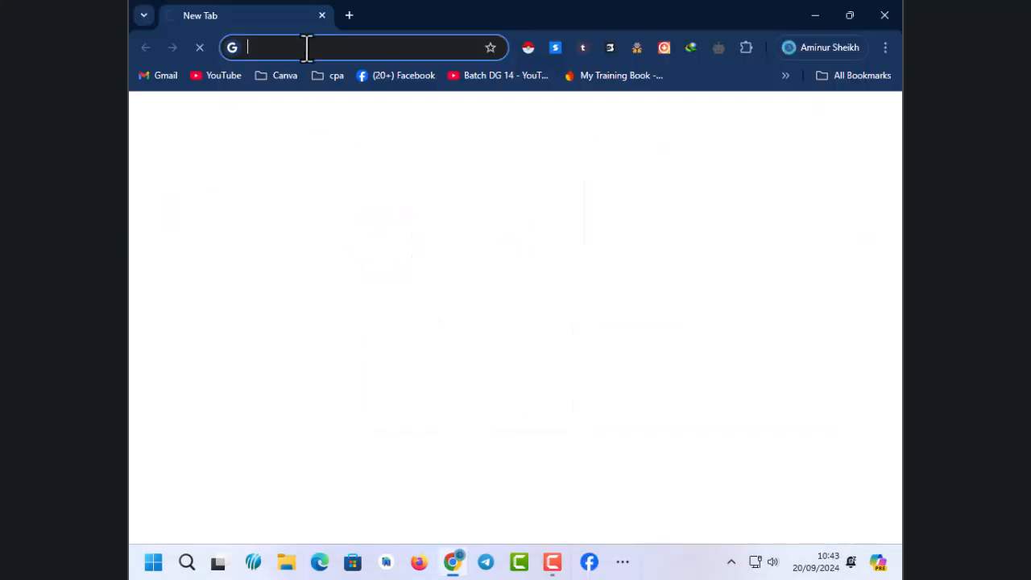
click(282, 46)
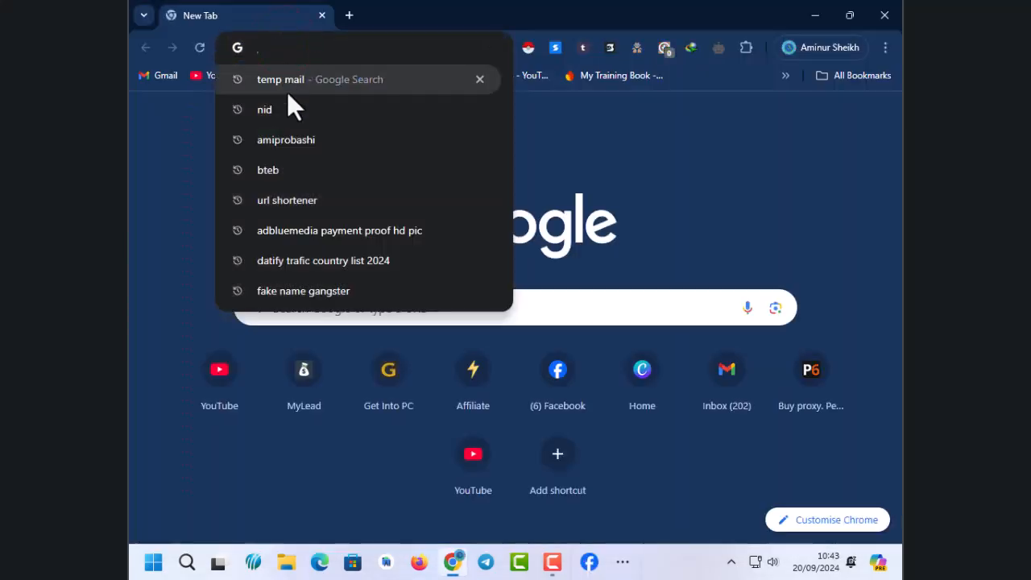
click(283, 140)
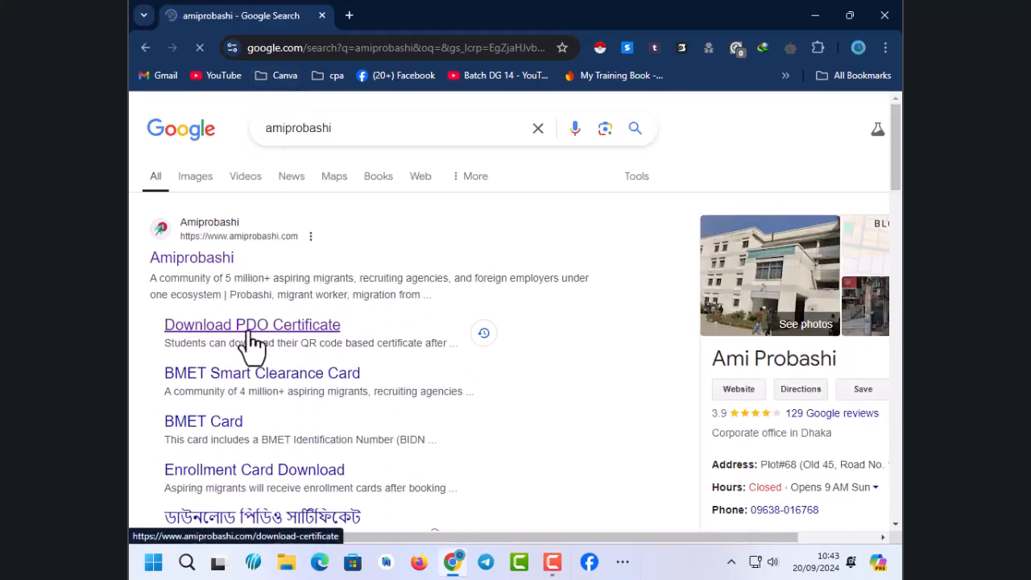
- On the Download PDO Certificate page, search by passport number and captcha, then highlight the BDT 100 charge notice
click(261, 324)
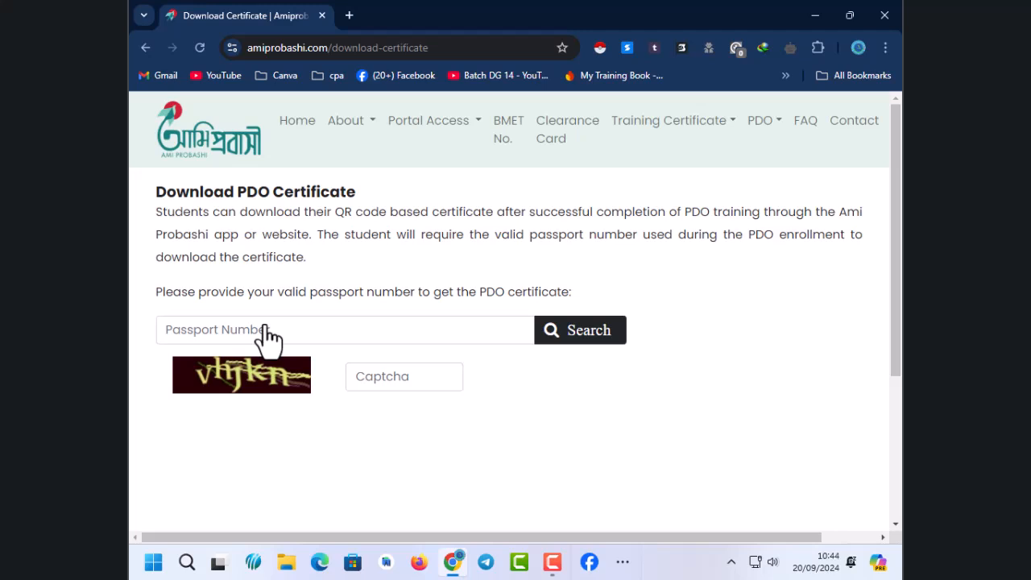
click(254, 338)
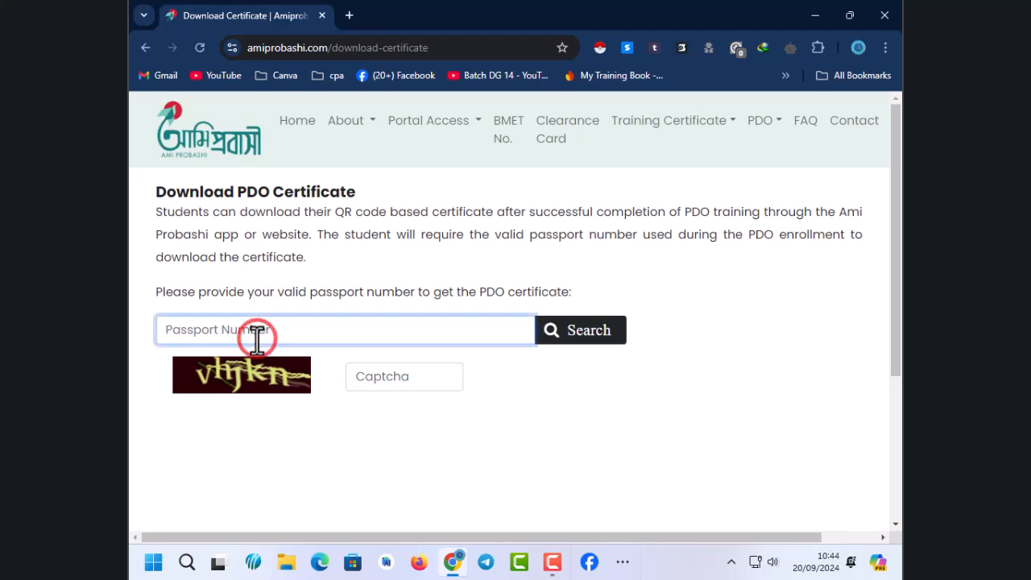
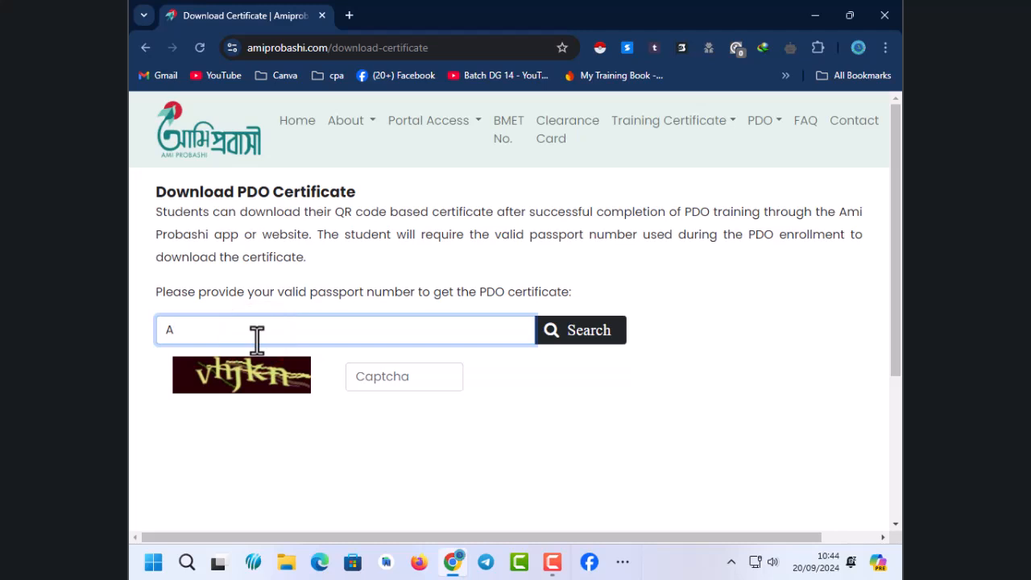
click(387, 376)
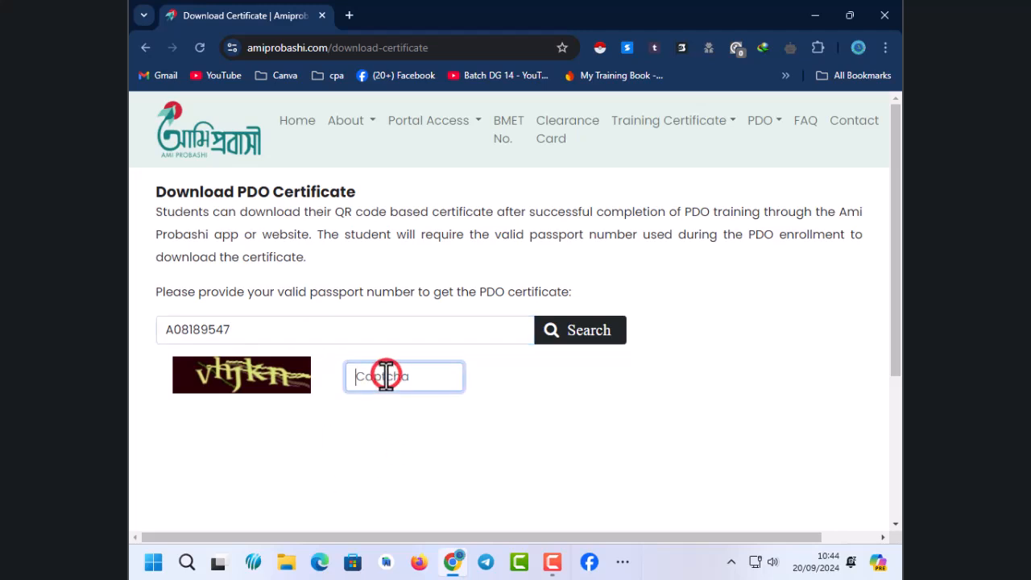
text(vhJkn)
click(588, 355)
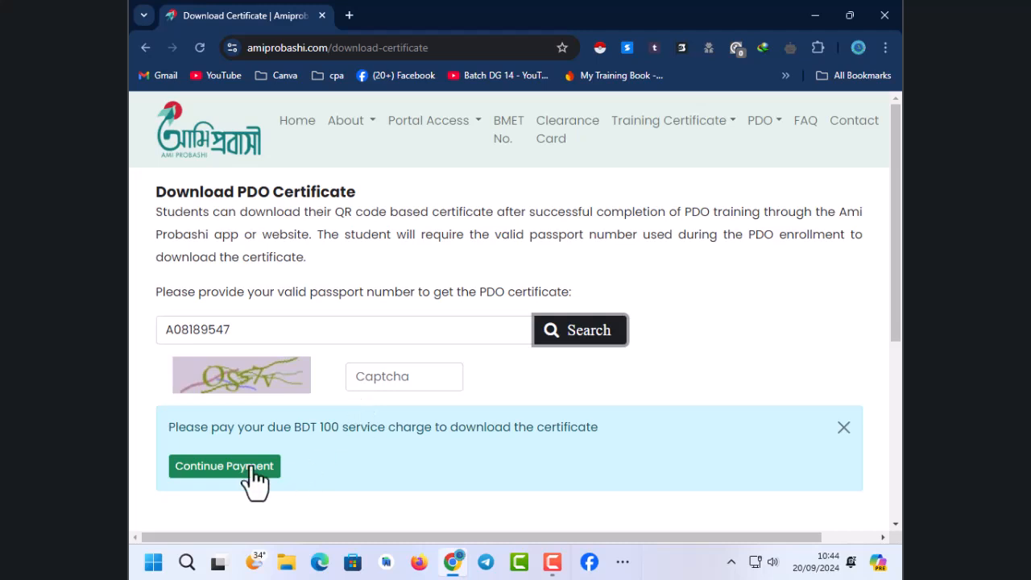
drag(181, 428, 418, 427)
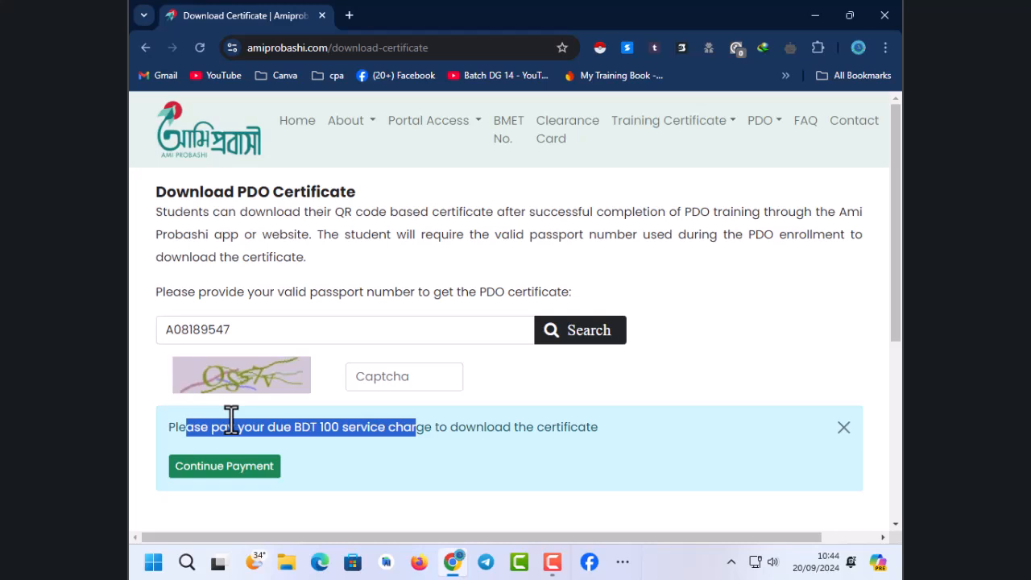
- Continue to payment, choose bKash, accept the privacy and refund terms, and pay 100.00
click(219, 467)
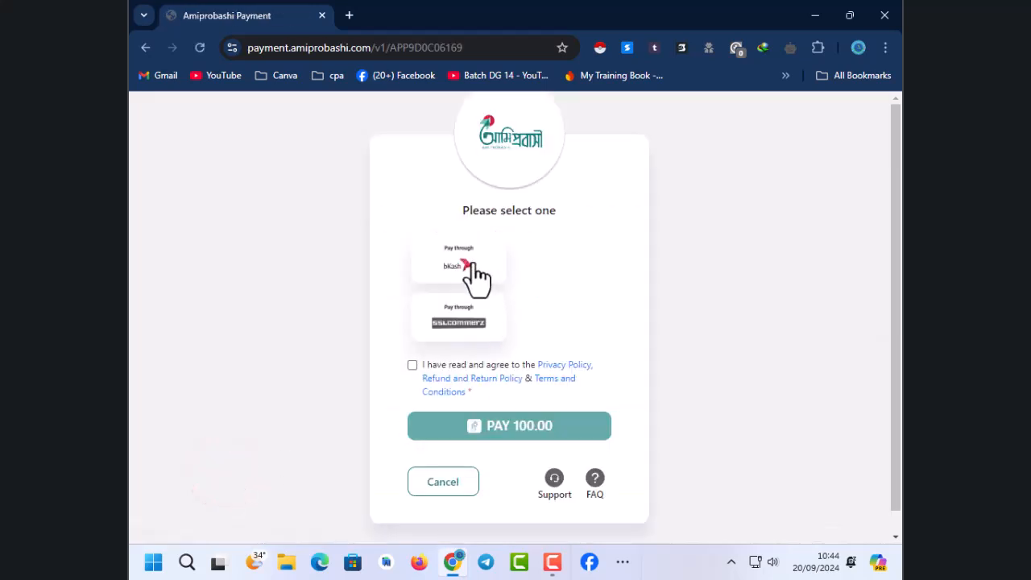
click(469, 266)
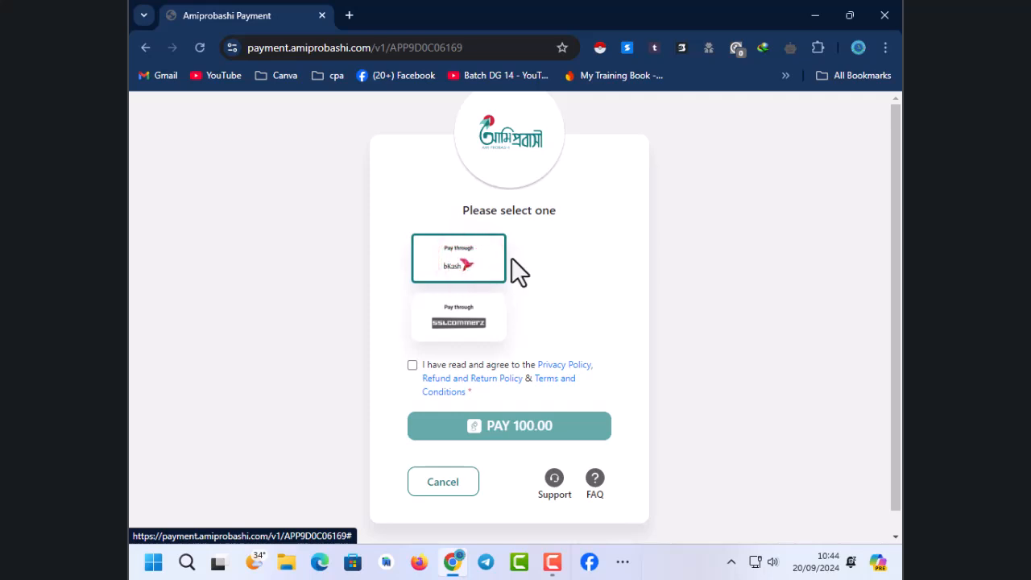
click(413, 365)
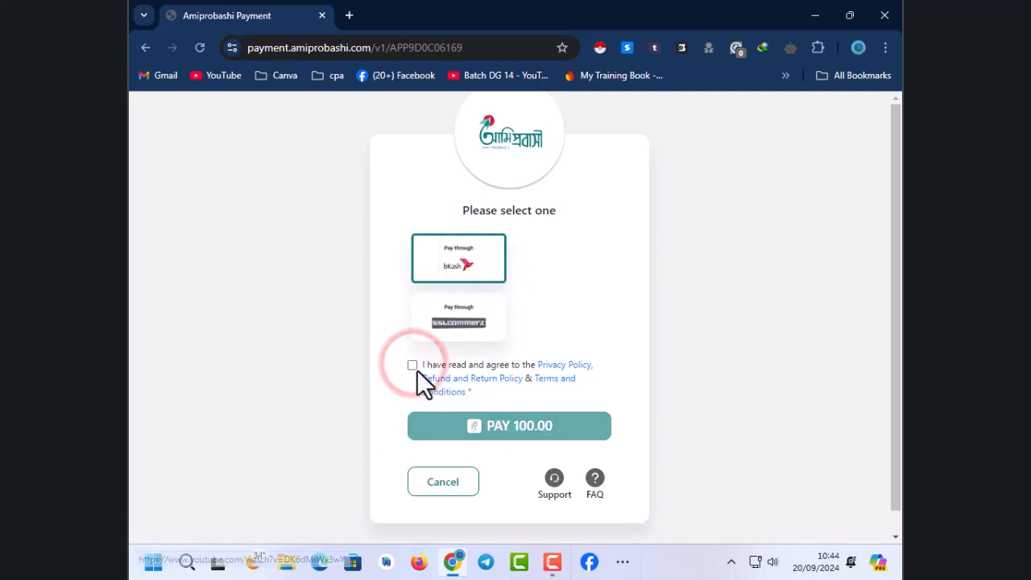
click(412, 367)
click(509, 425)
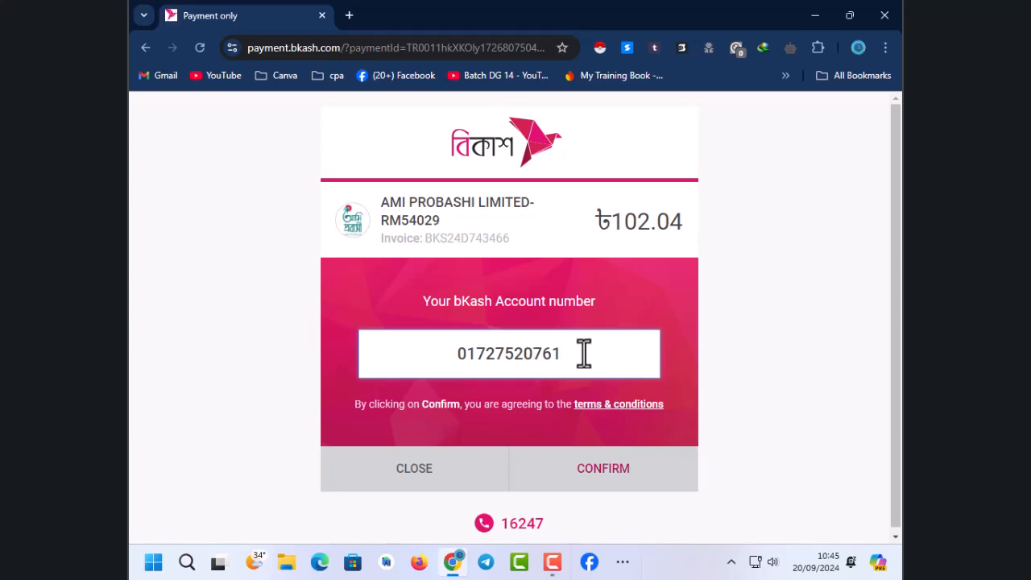
- Replace the prefilled bKash account number with the user's own number and submit it
double_click(583, 353)
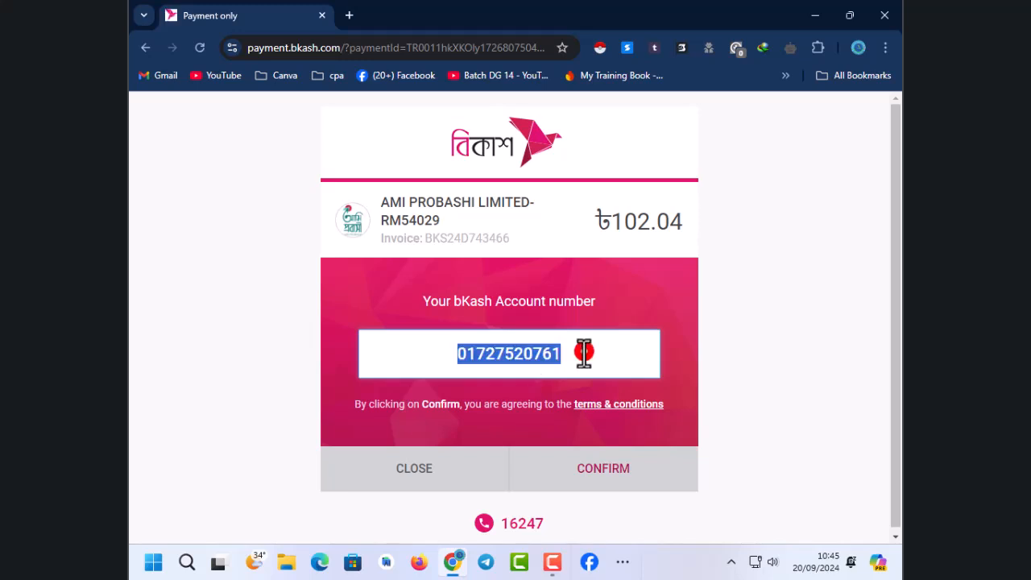
key(BackSpace)
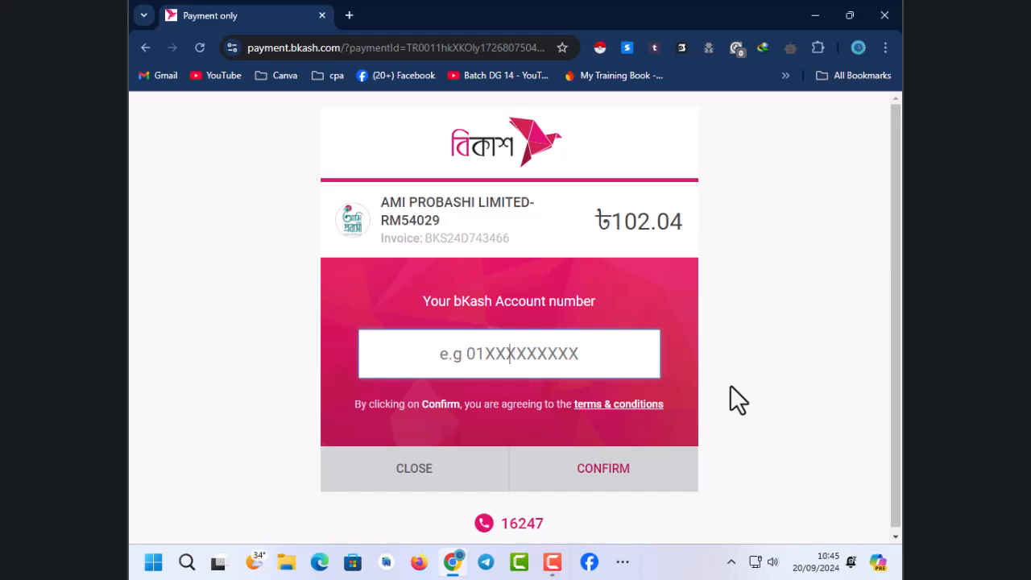
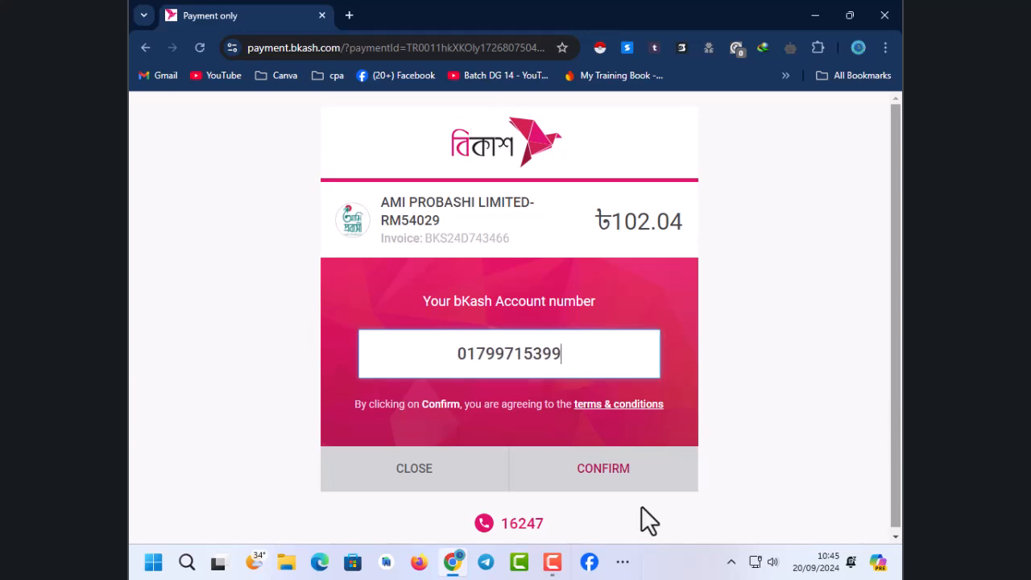
click(615, 475)
- Enter the SMS verification code, correcting a mistyped digit, and confirm
click(538, 352)
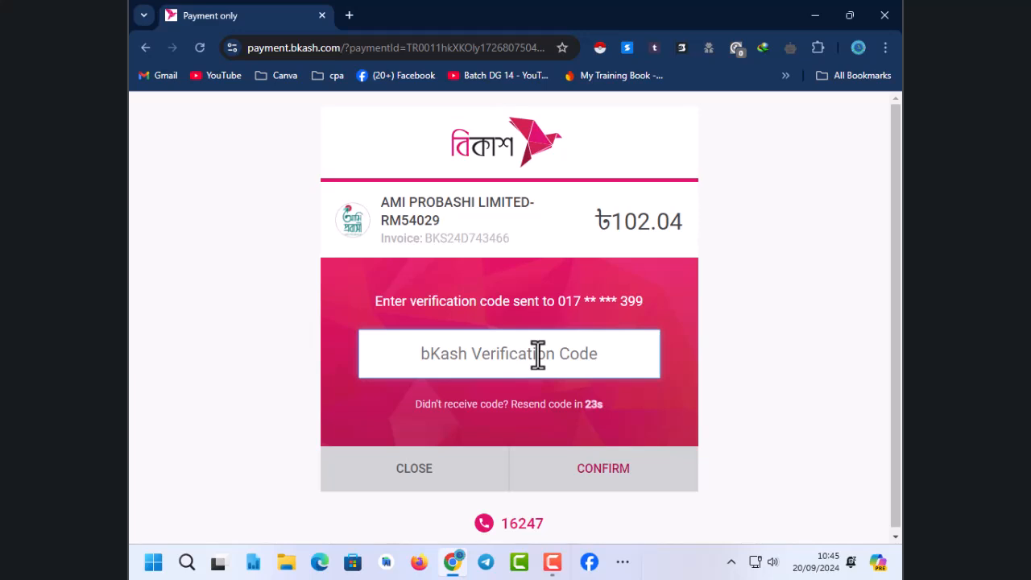
click(441, 367)
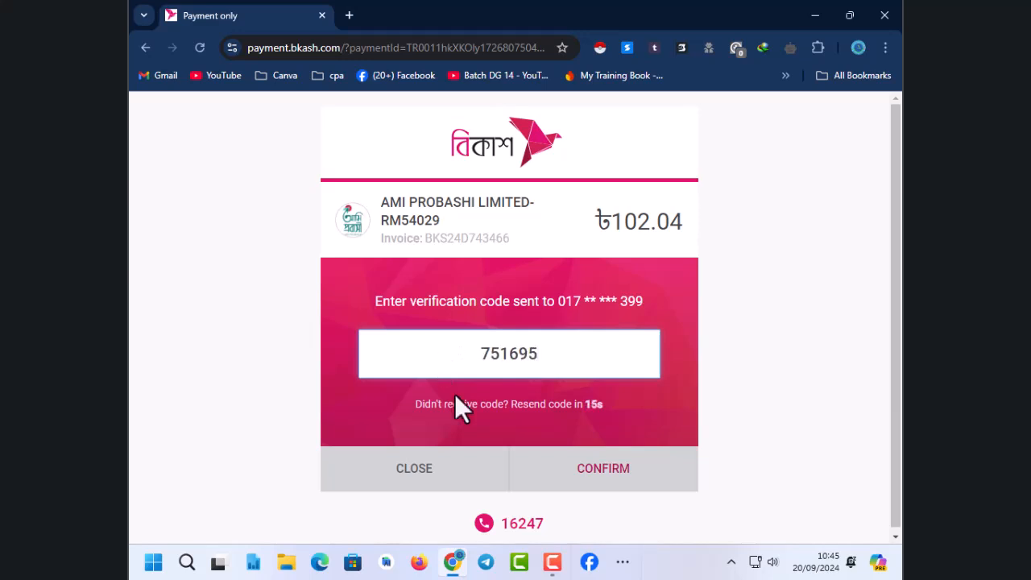
click(613, 467)
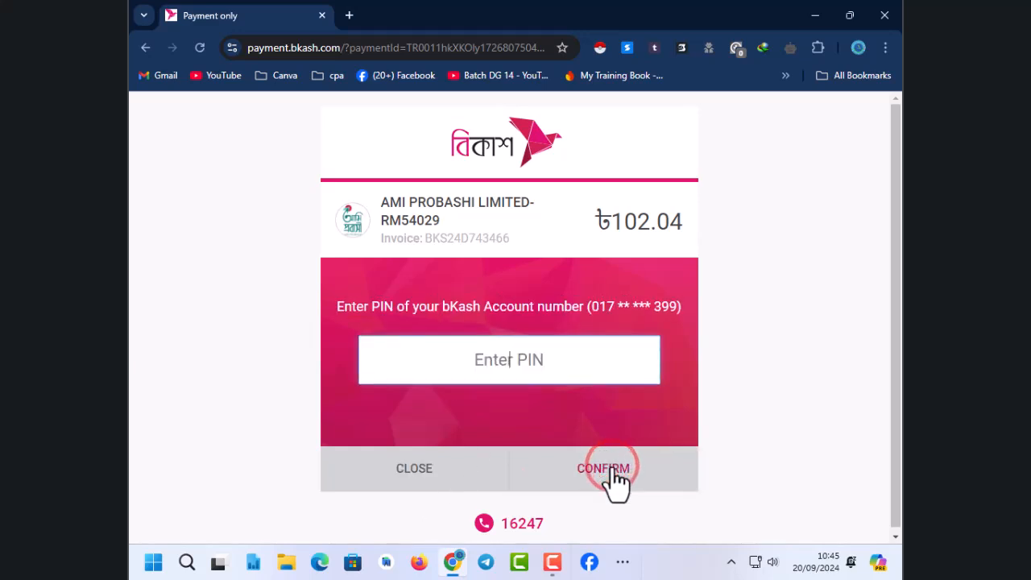
- Confirm the payment with the bKash PIN, then dismiss the breach warning and save the password
click(499, 361)
text(*****)
click(599, 474)
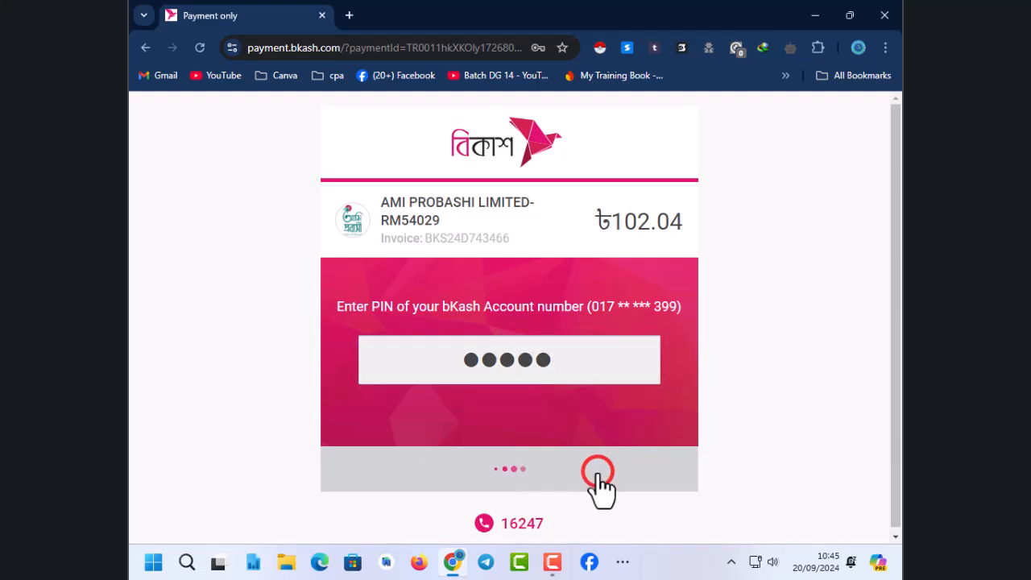
click(645, 277)
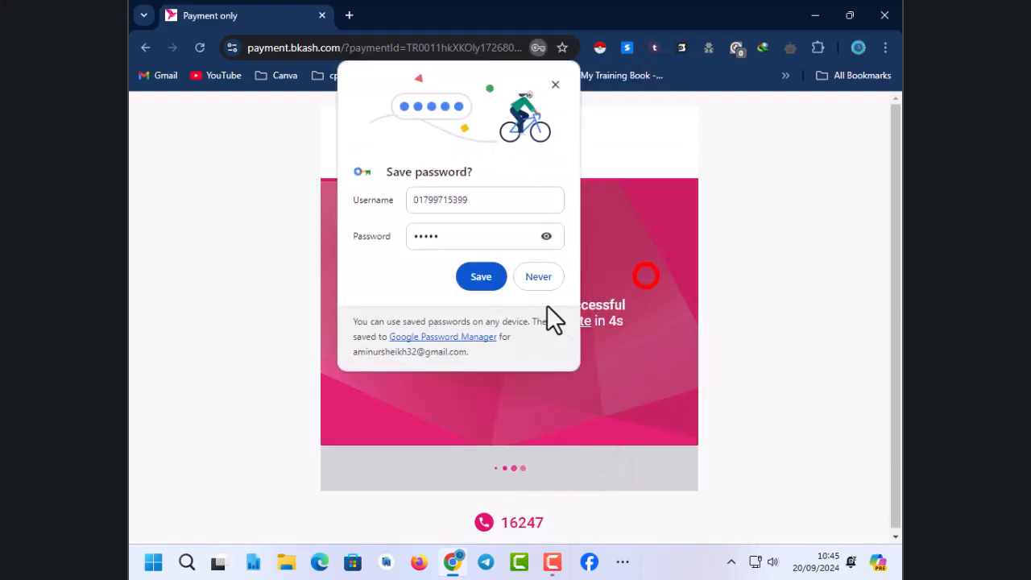
click(475, 277)
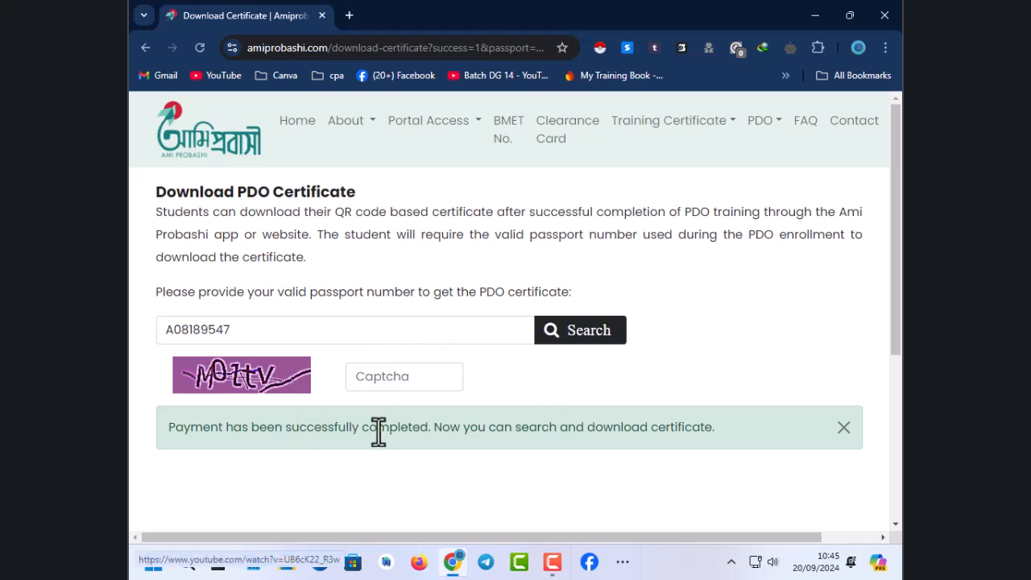
click(410, 379)
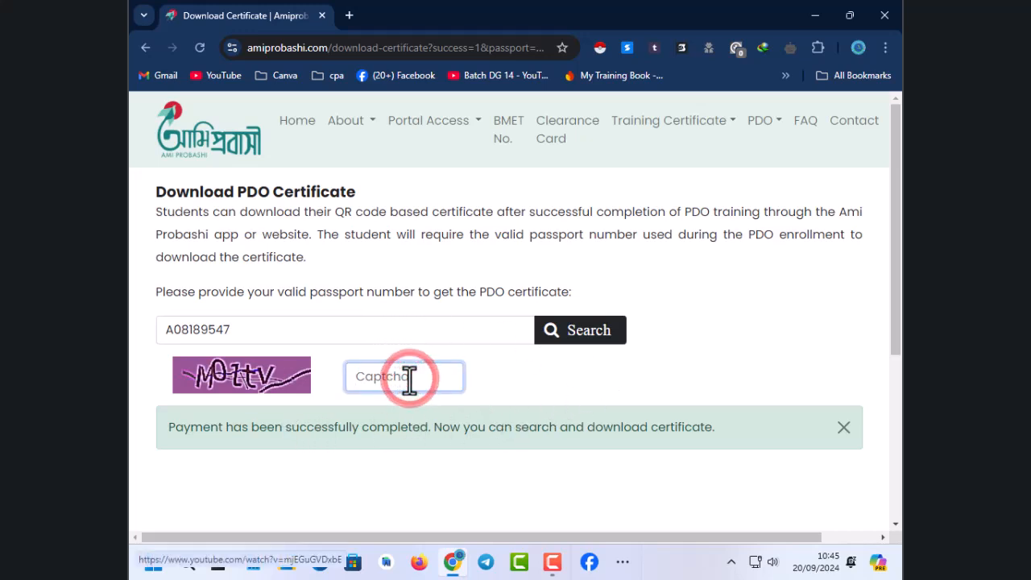
text(M)
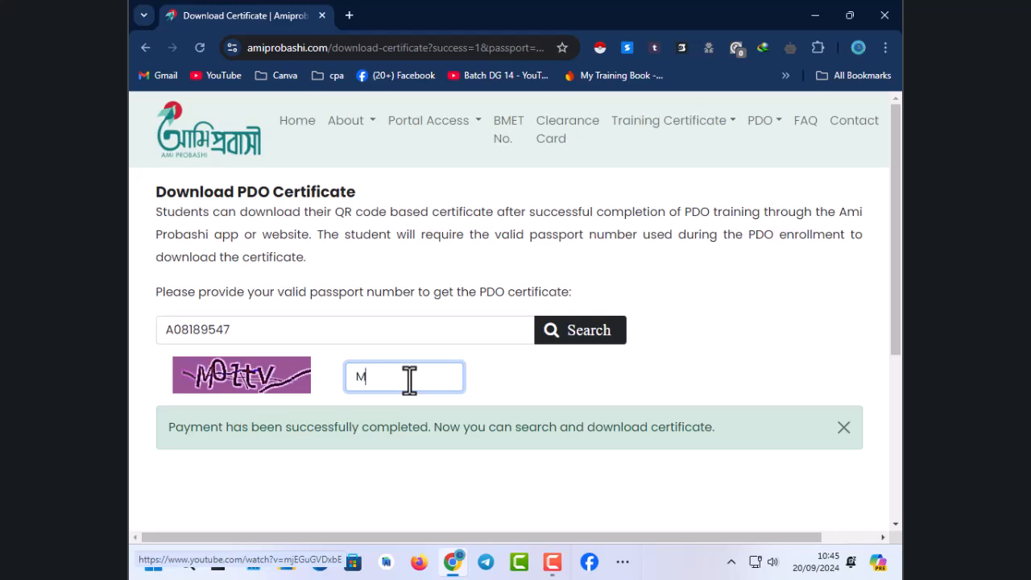
text(O)
text(Ltv)
click(588, 343)
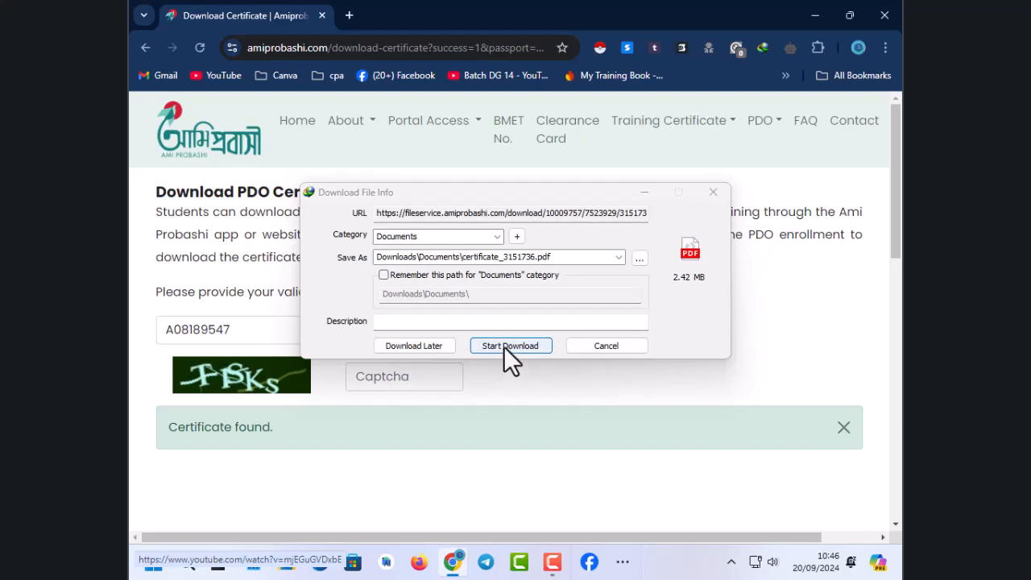
click(505, 346)
click(540, 326)
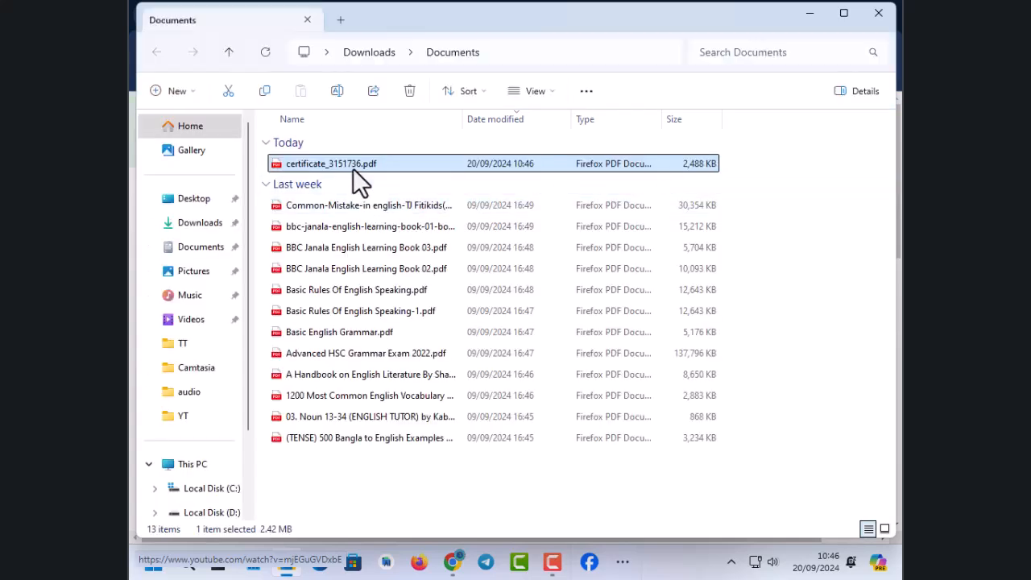
double_click(350, 159)
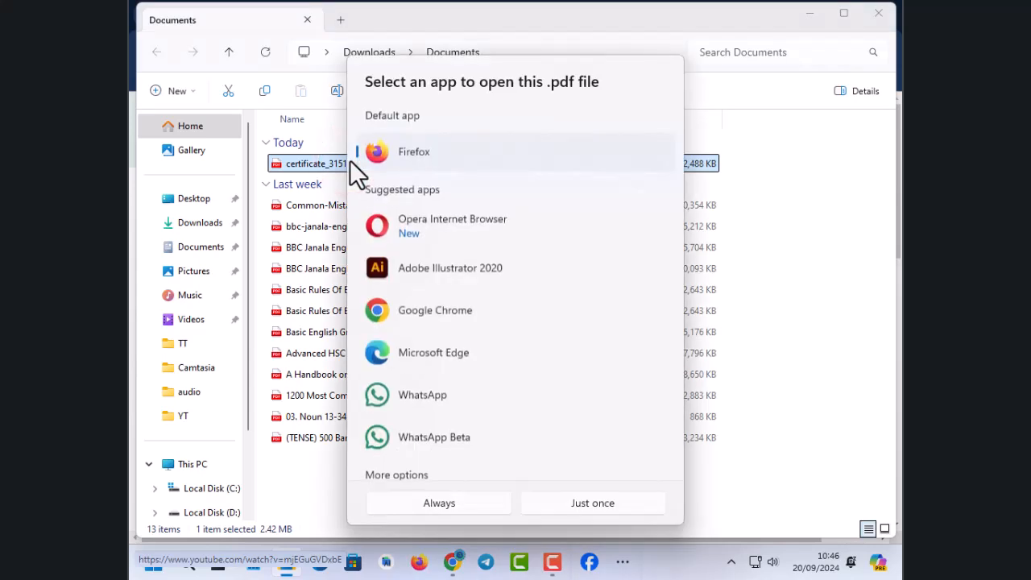
click(419, 152)
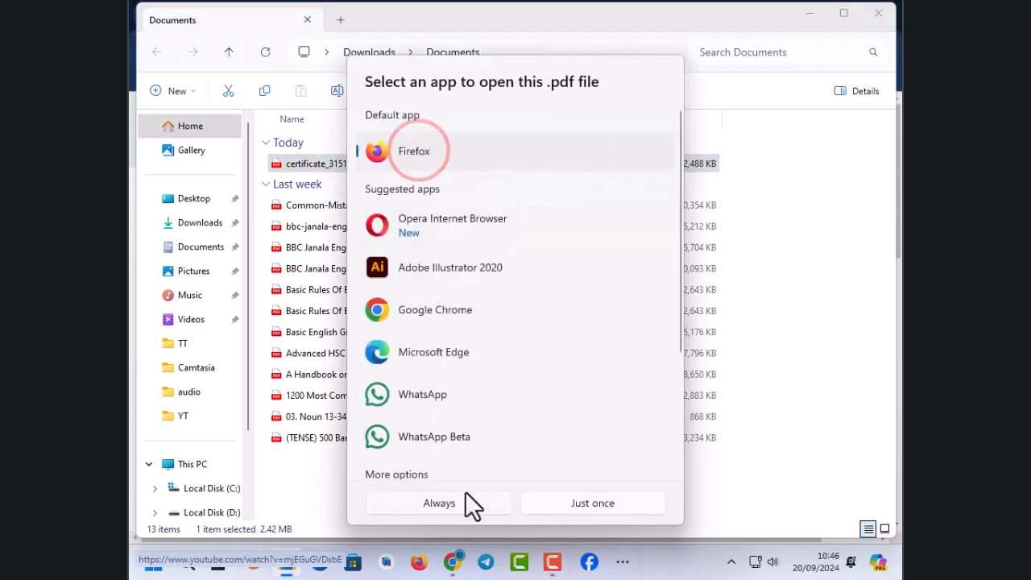
click(570, 499)
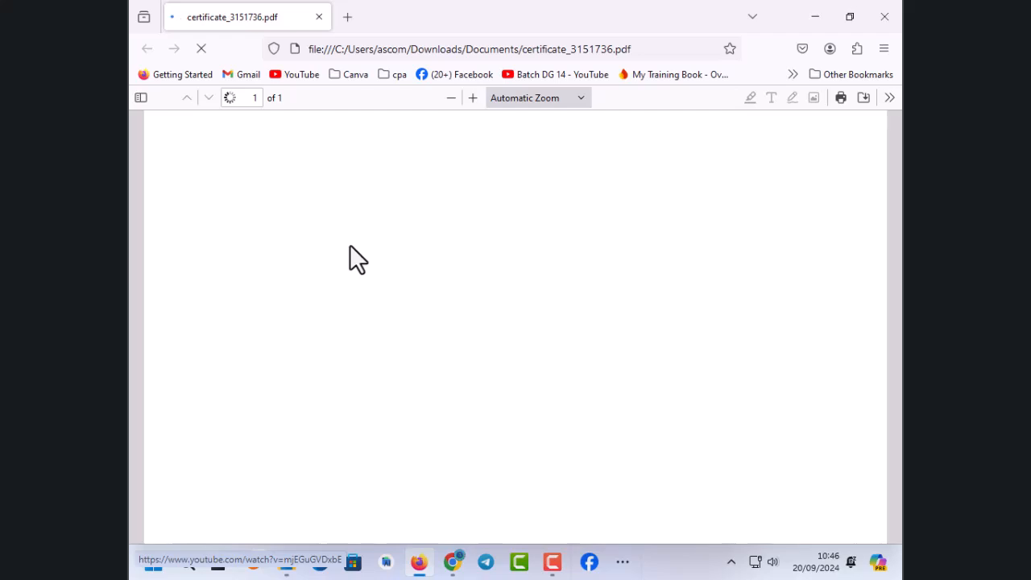
- Scroll through the certificate PDF in Firefox, then close the Firefox window
scroll(547, 335, down, 3)
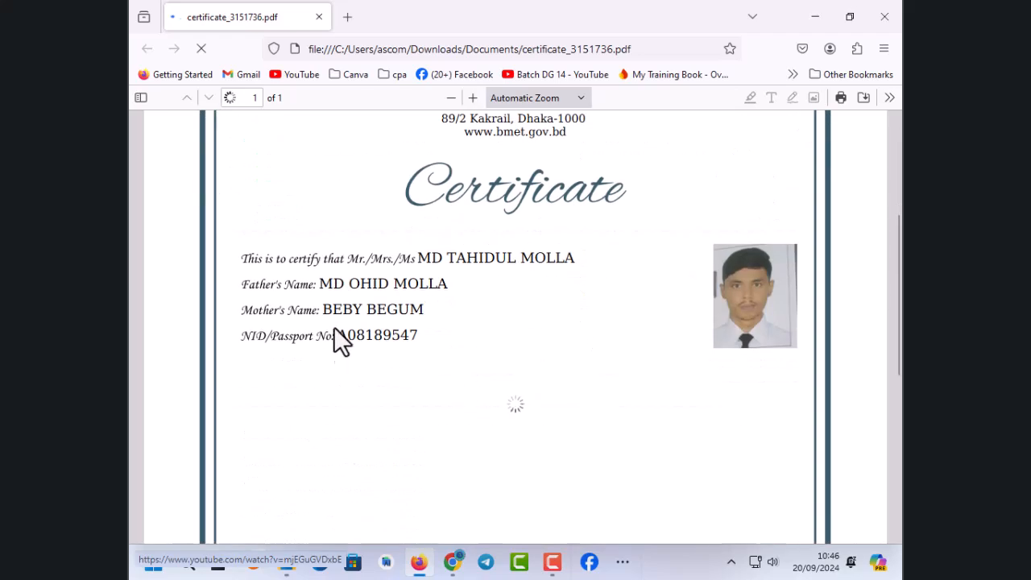
scroll(500, 318, down, 5)
scroll(500, 329, up, 7)
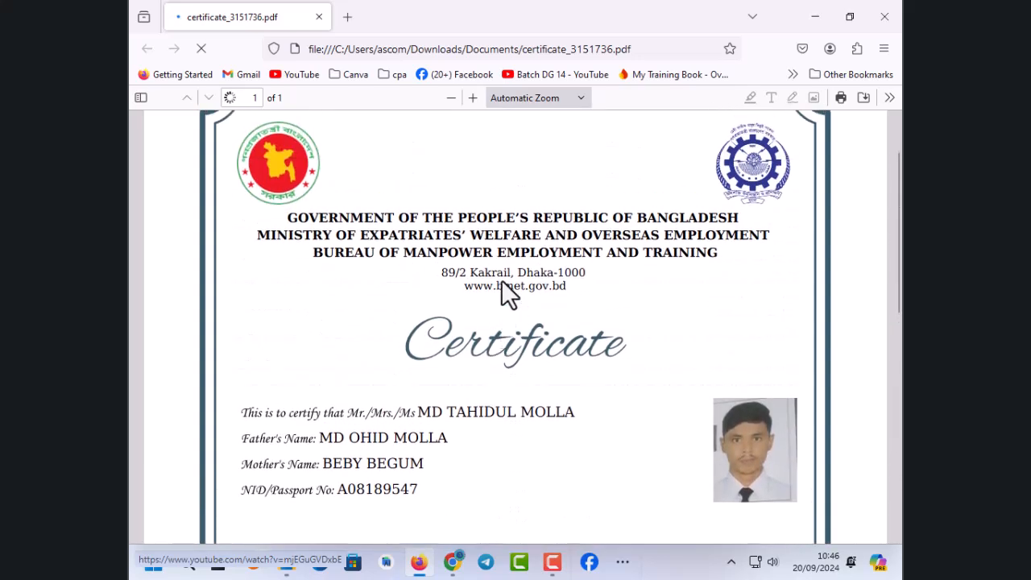
scroll(501, 290, up, 2)
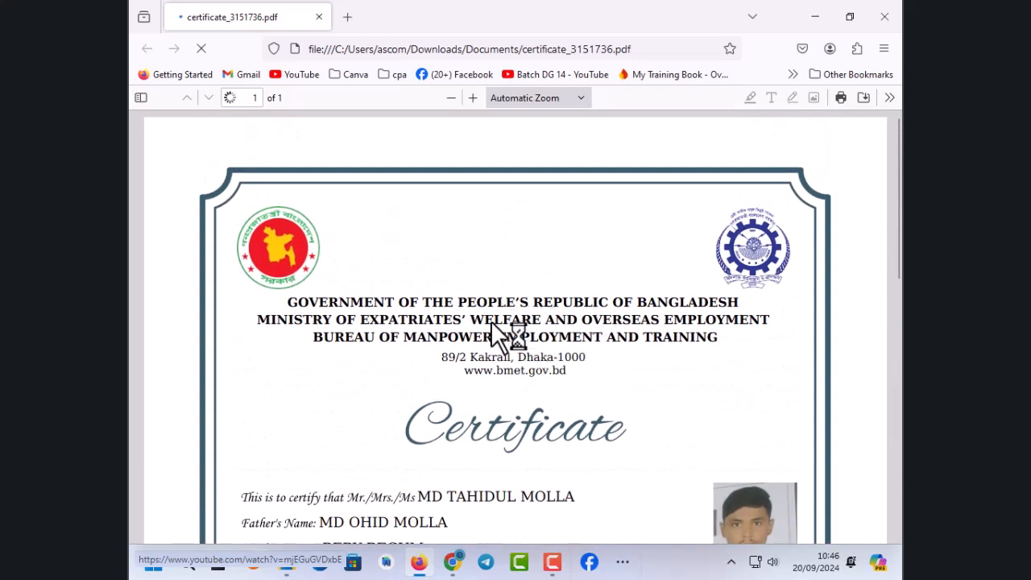
scroll(507, 330, down, 4)
scroll(514, 334, down, 5)
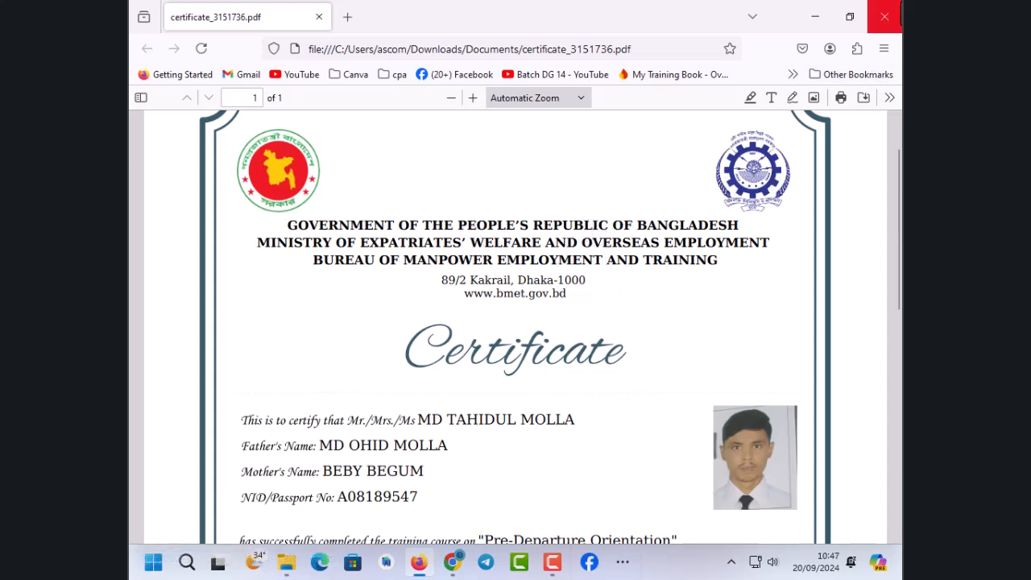
click(884, 17)
click(554, 563)
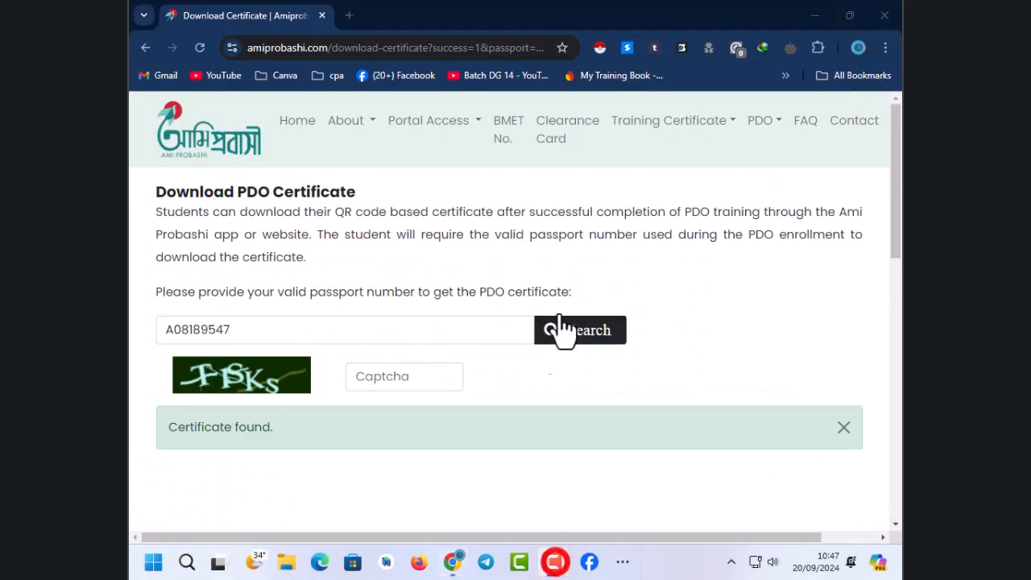